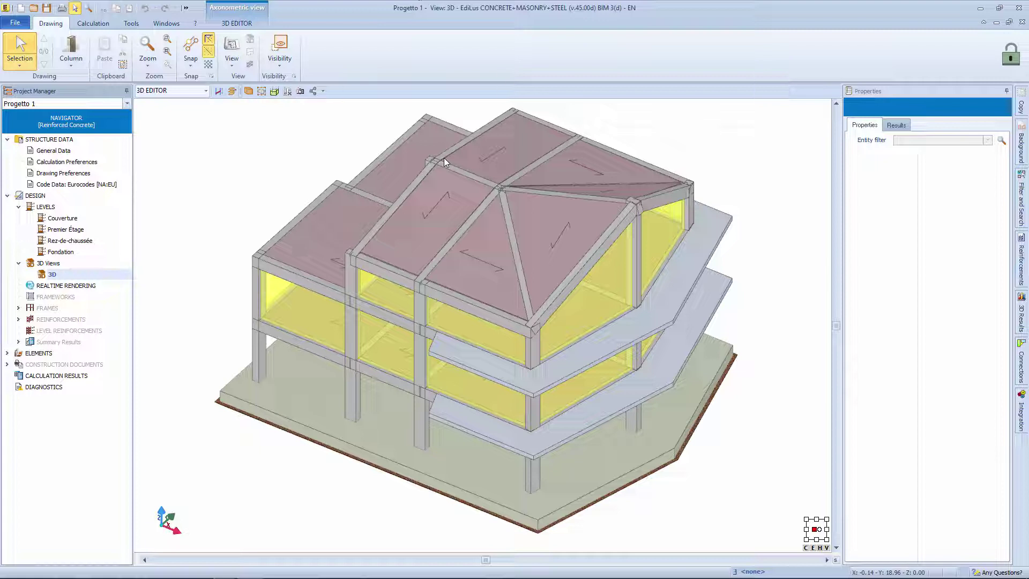
# - Set the seismic analysis type to Only Horizontal Dynamics in the general calculation preferences
pyautogui.click(59, 161)
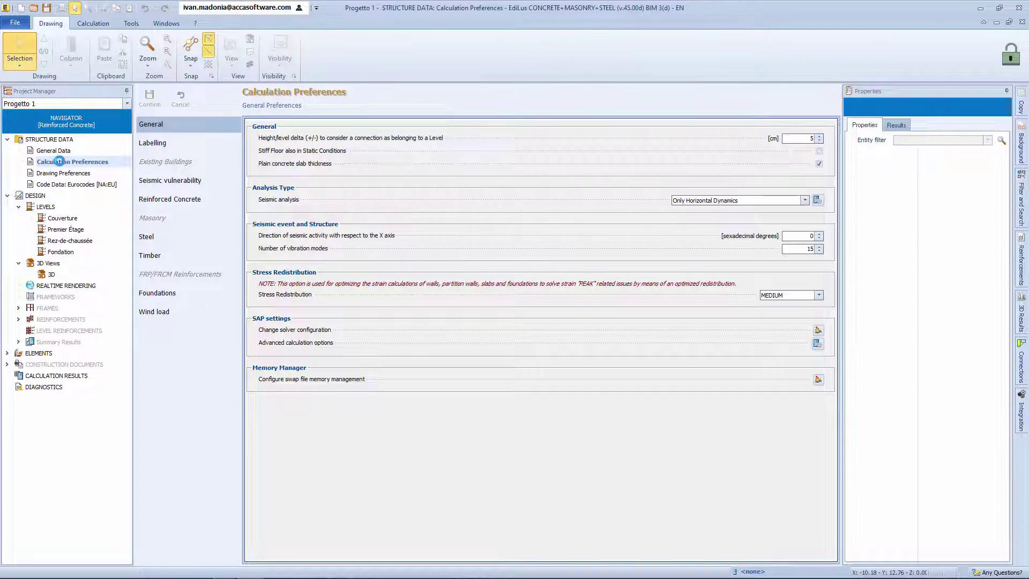
pyautogui.click(713, 203)
pyautogui.click(724, 217)
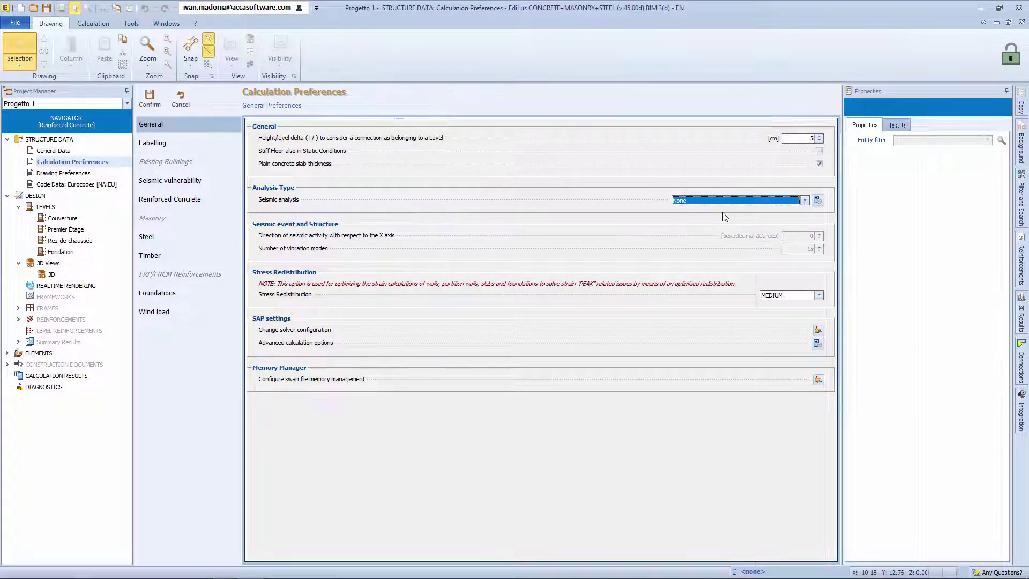
pyautogui.click(698, 202)
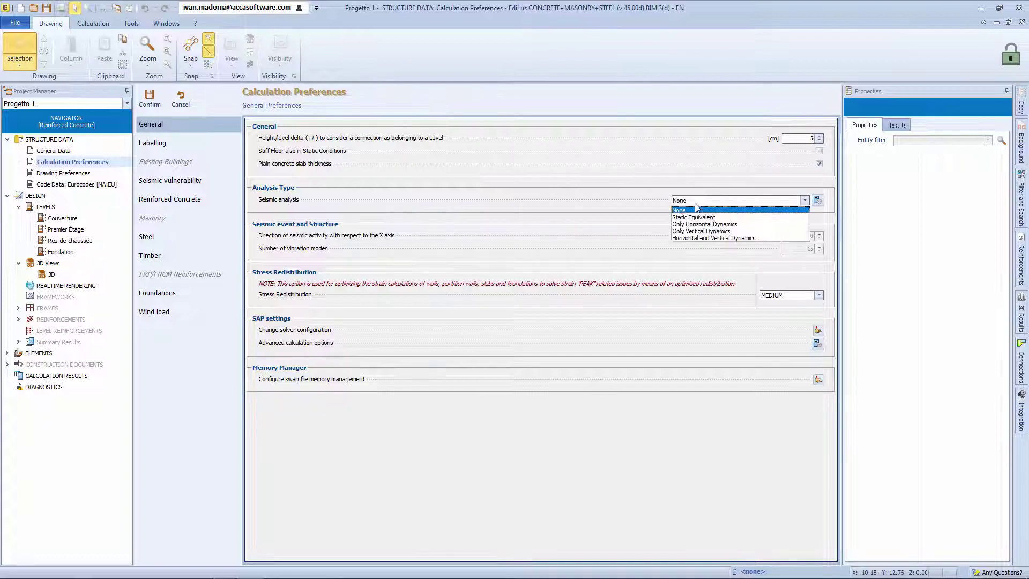
pyautogui.click(736, 225)
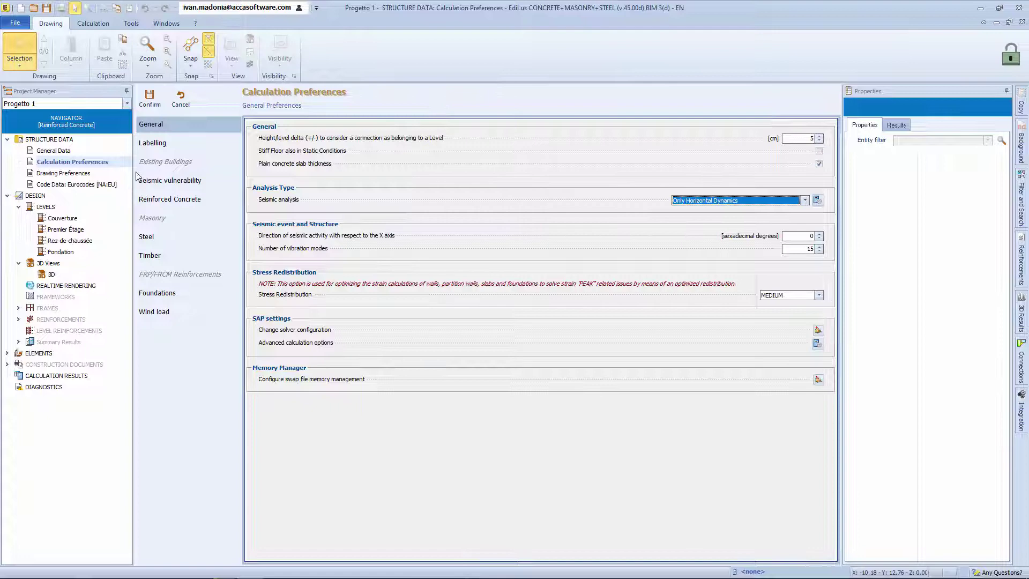
# - Set the reference site's prevailing soil type to C and building class to Class 2 in the Eurocodes seismic parameters
pyautogui.click(83, 184)
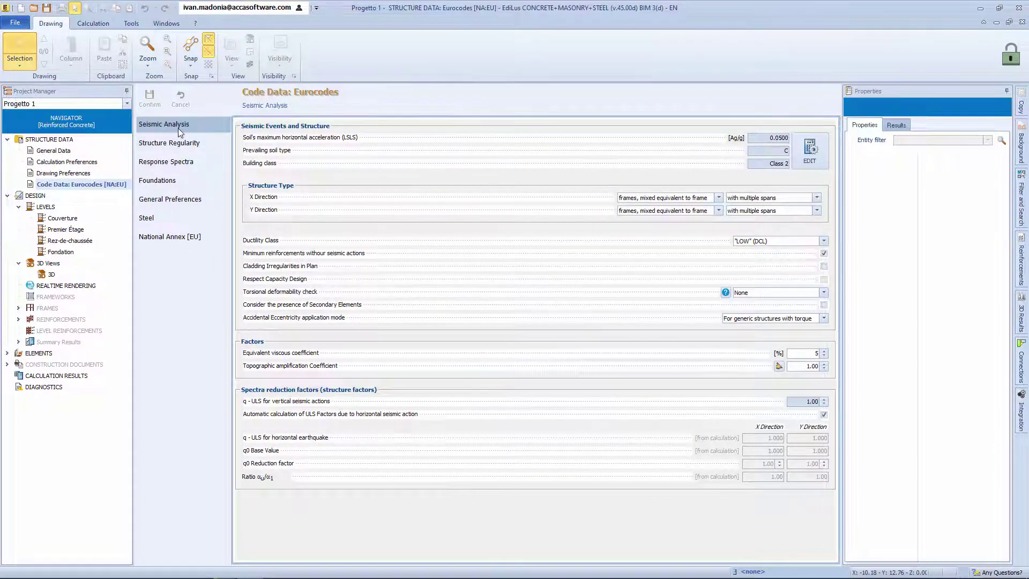
pyautogui.click(811, 153)
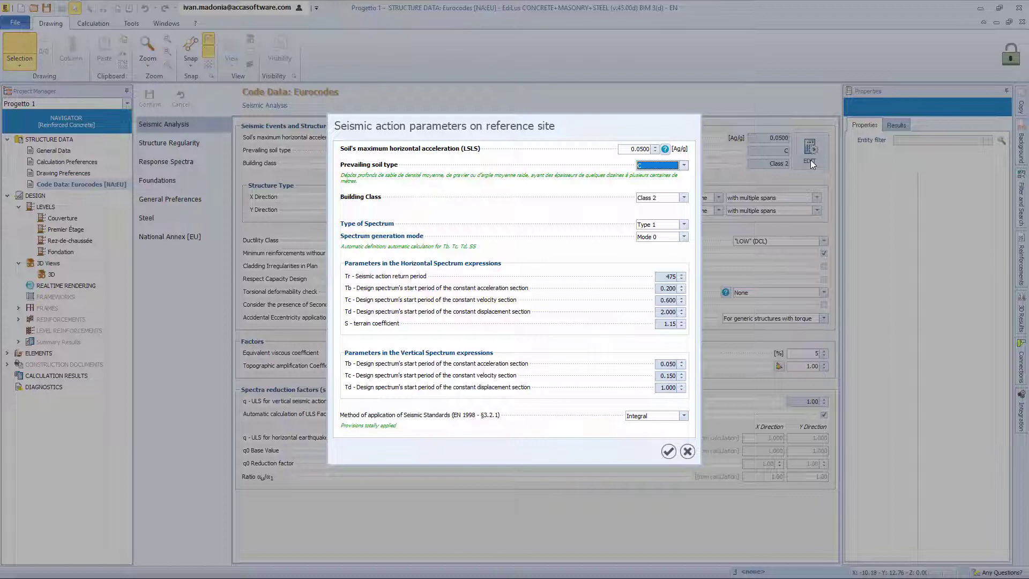
pyautogui.click(656, 165)
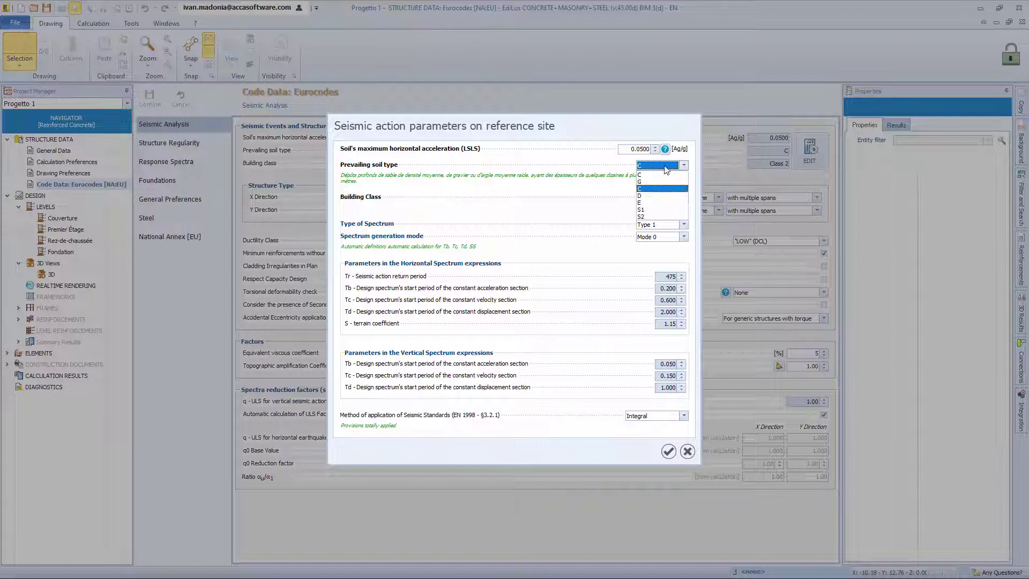
pyautogui.click(659, 175)
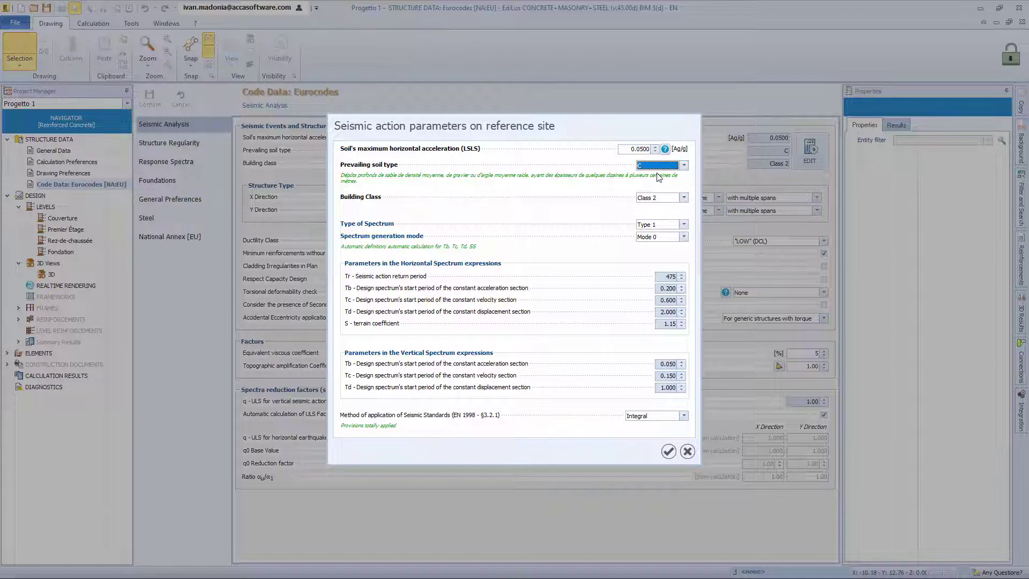
pyautogui.click(684, 198)
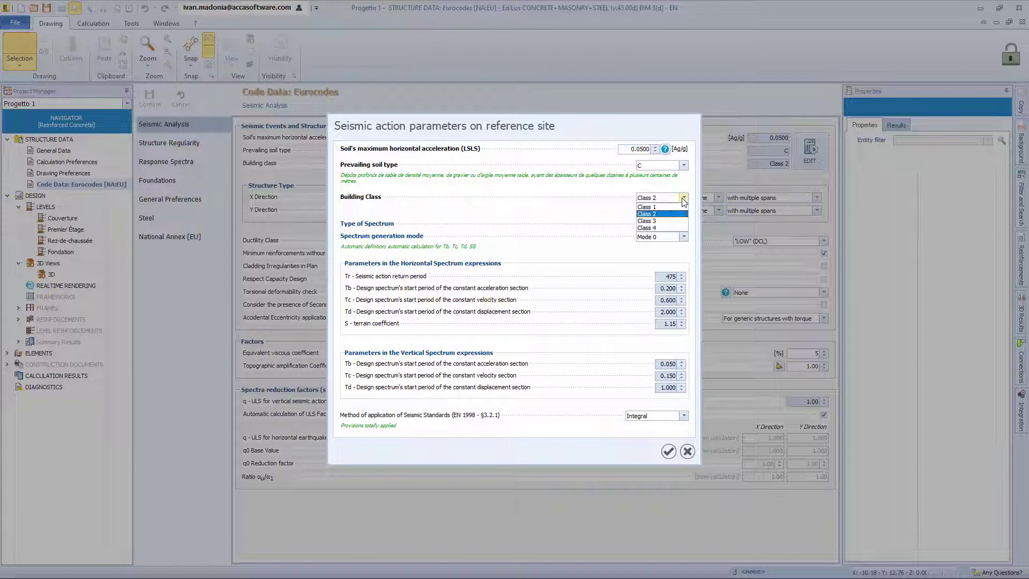
pyautogui.click(683, 199)
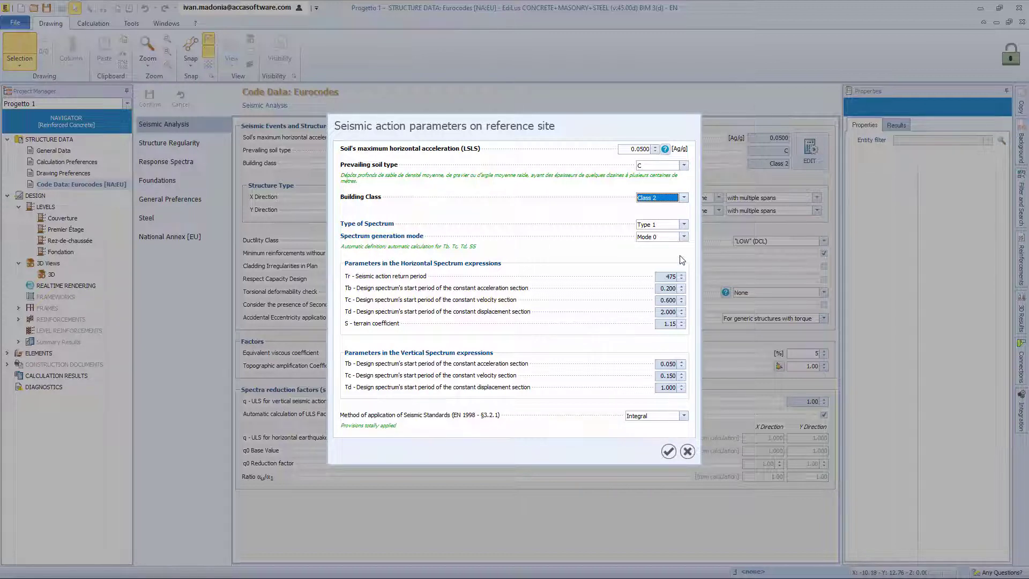
pyautogui.click(669, 452)
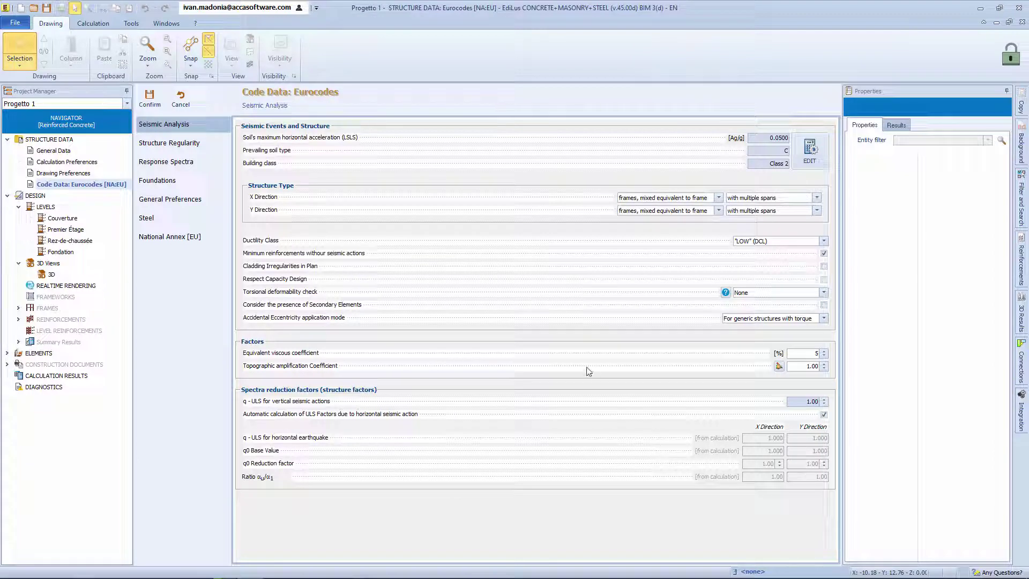
# - View the response spectra chart filtered by Elastic Spectrum, limit state LGLS and direction X, and close the code data
pyautogui.click(196, 168)
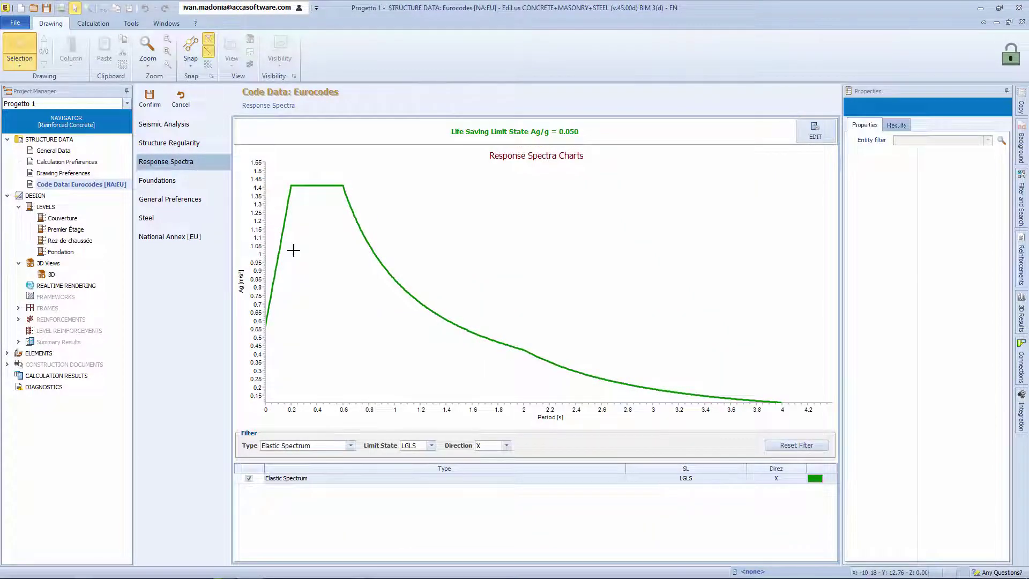
pyautogui.click(350, 445)
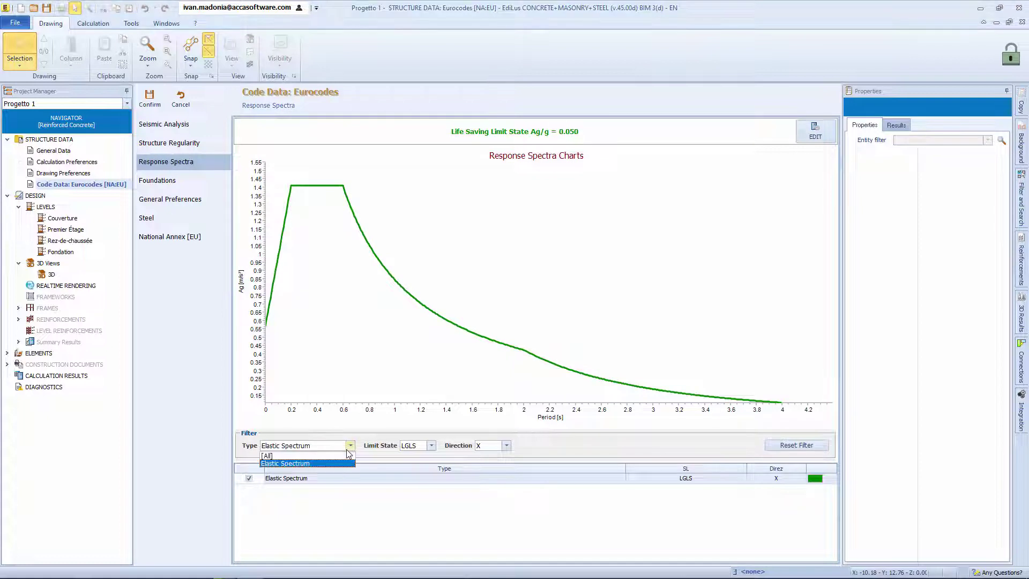
pyautogui.click(320, 464)
pyautogui.click(431, 445)
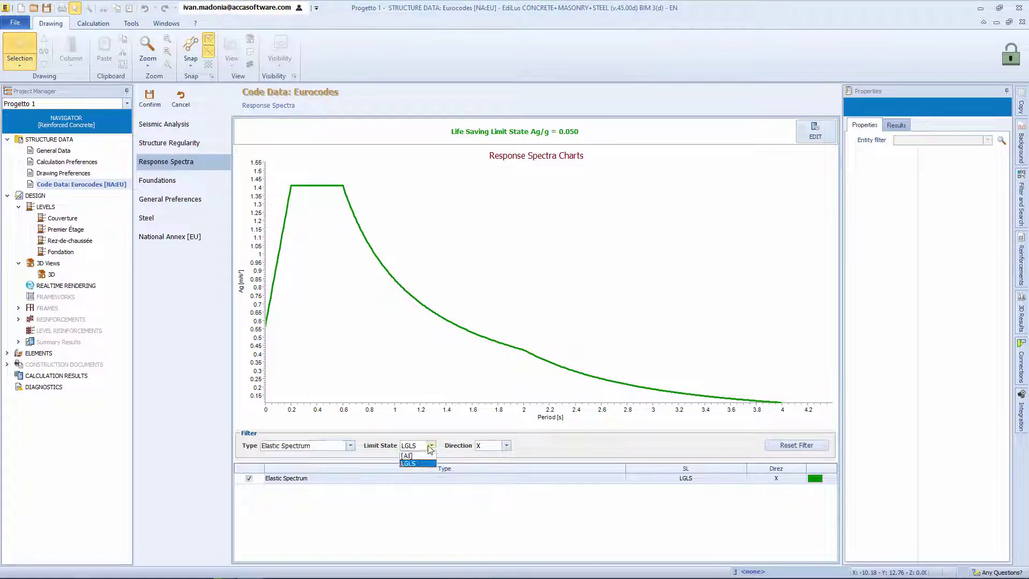
pyautogui.click(417, 464)
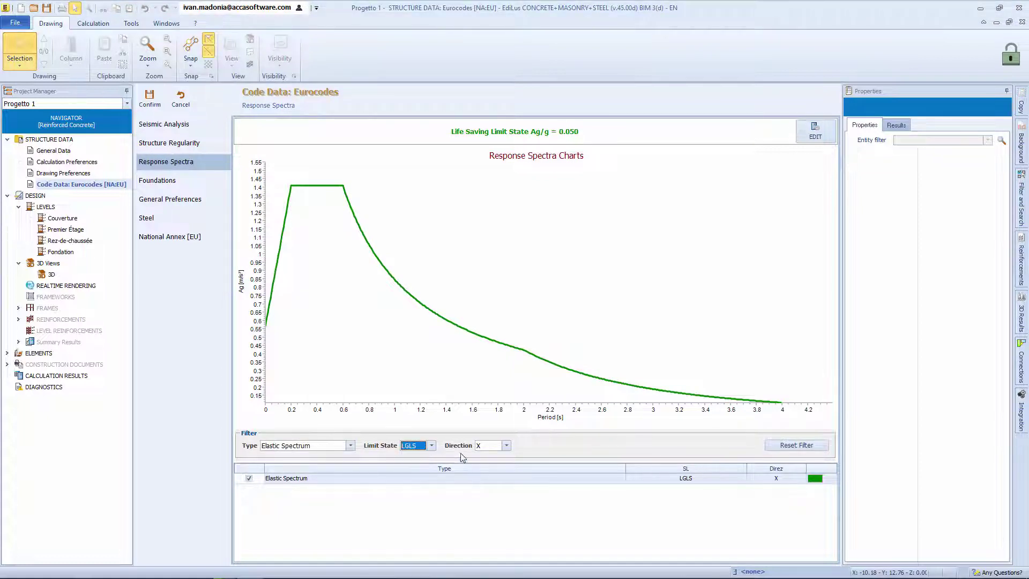
pyautogui.click(506, 445)
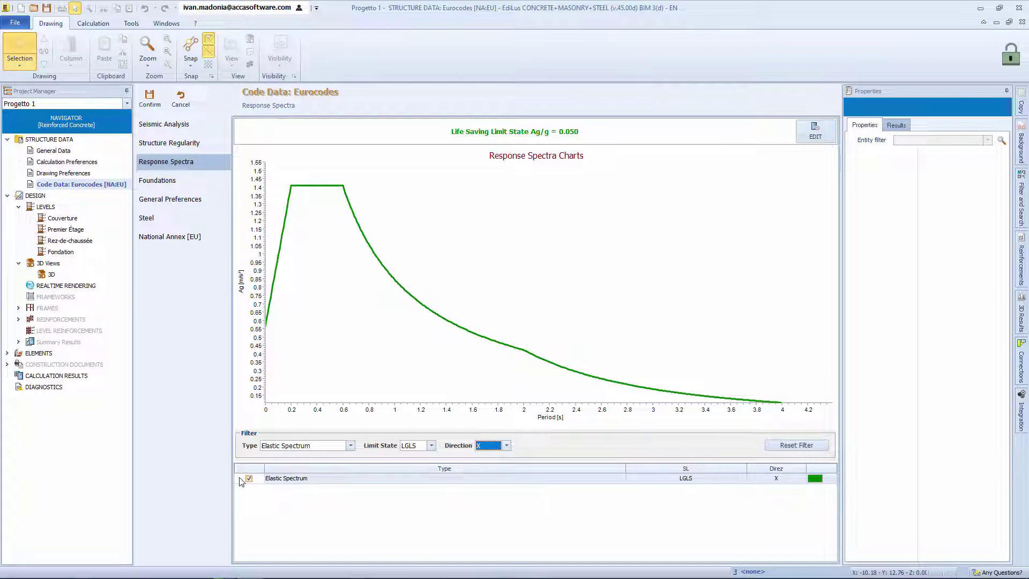
pyautogui.click(1021, 24)
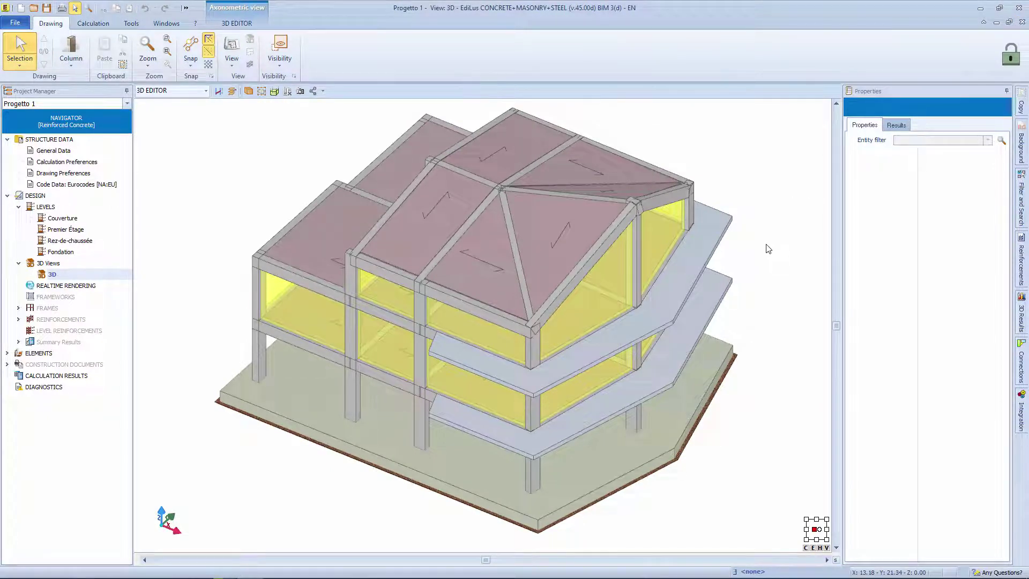
# - In the Eurocodes seismic analysis data, try a manual X-direction horizontal q factor of 1.5, and restore automatic calculation of the ULS factors
pyautogui.doubleClick(111, 185)
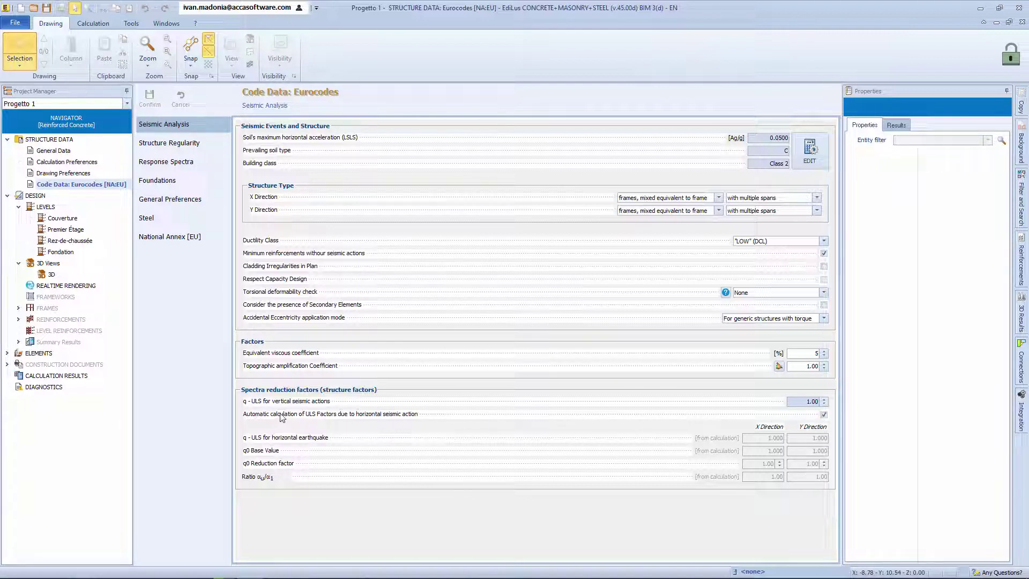
pyautogui.click(824, 415)
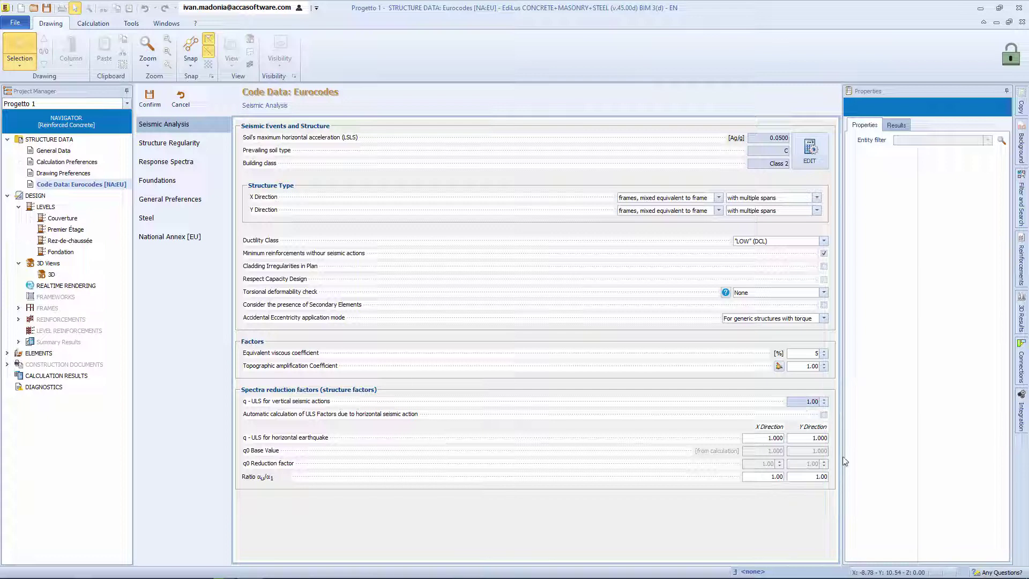
pyautogui.click(763, 446)
pyautogui.write('1,5')
pyautogui.click(823, 415)
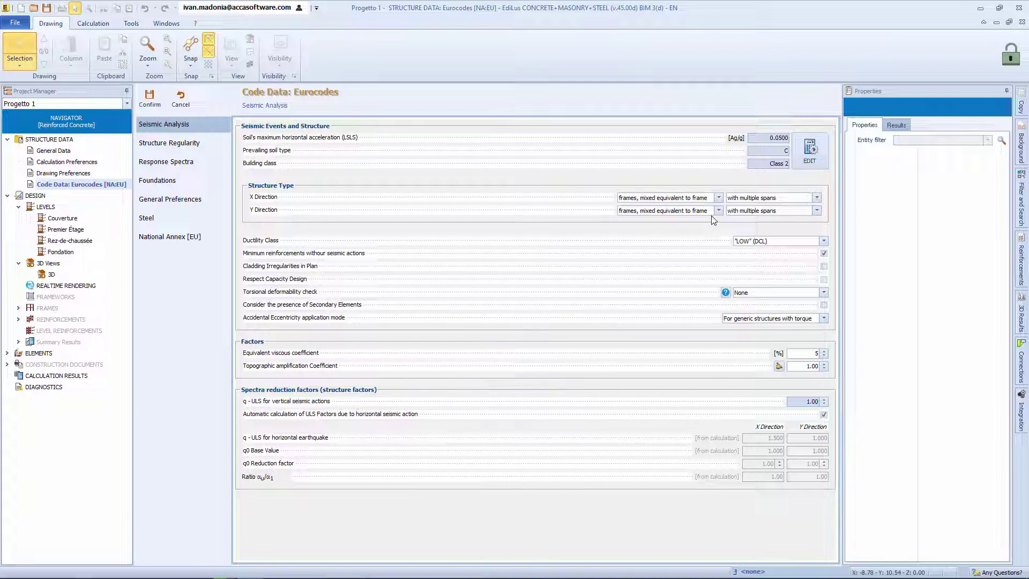
# - Set the X-direction structure type to "frames, mixed equivalent to frame" and the ductility class to "HIGH" (DCH)
pyautogui.click(719, 198)
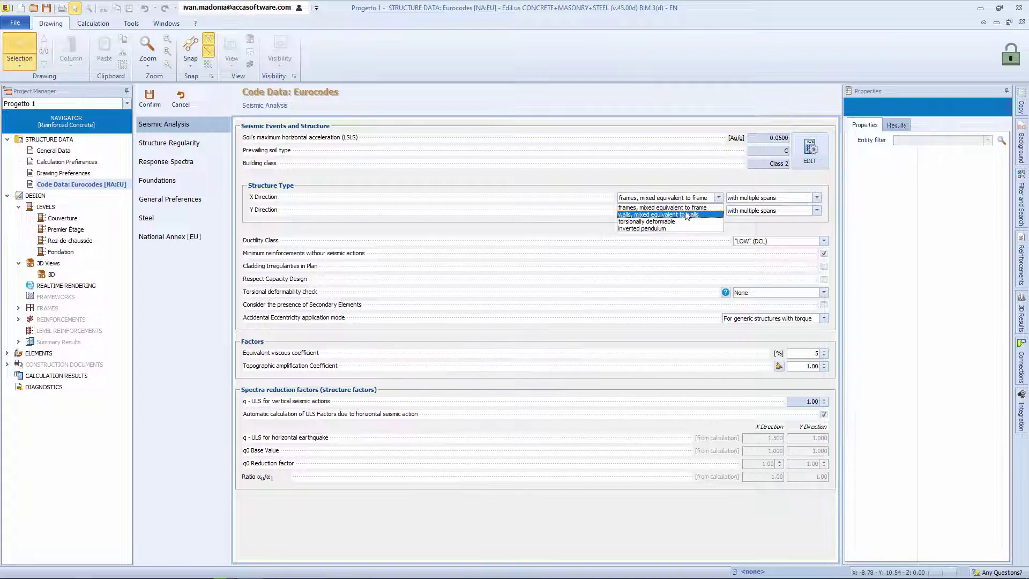
pyautogui.click(687, 208)
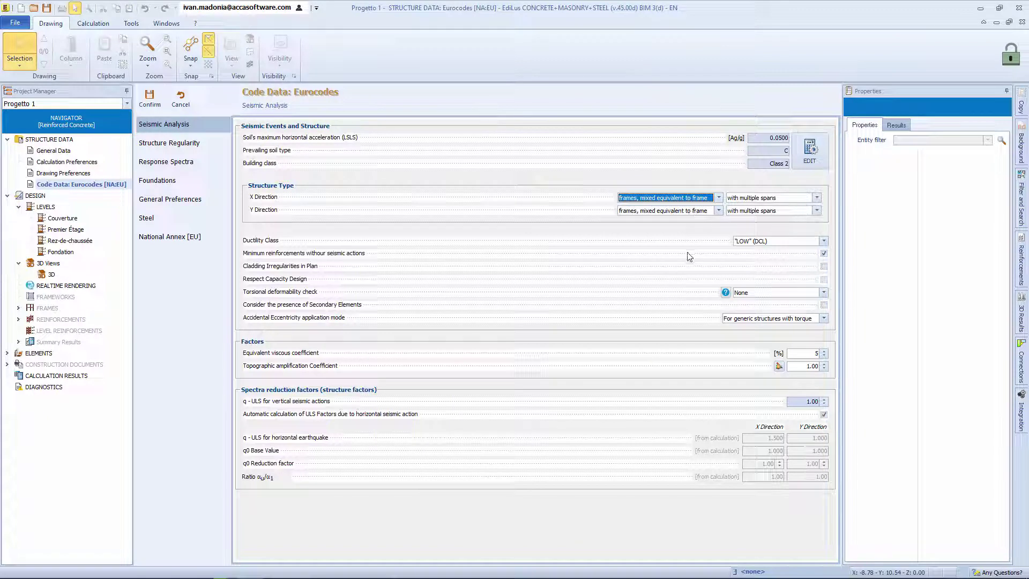
pyautogui.click(810, 241)
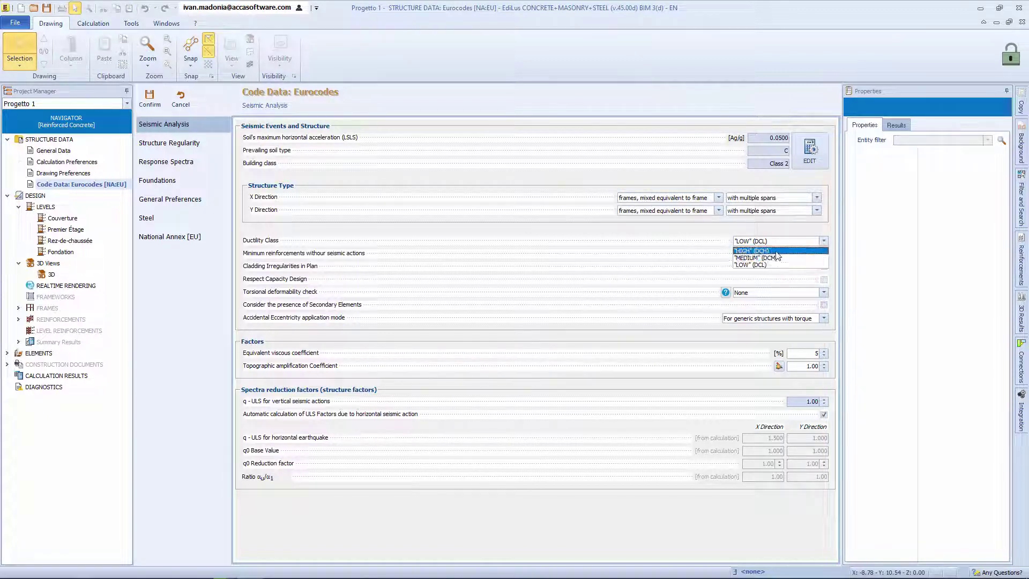
pyautogui.click(776, 252)
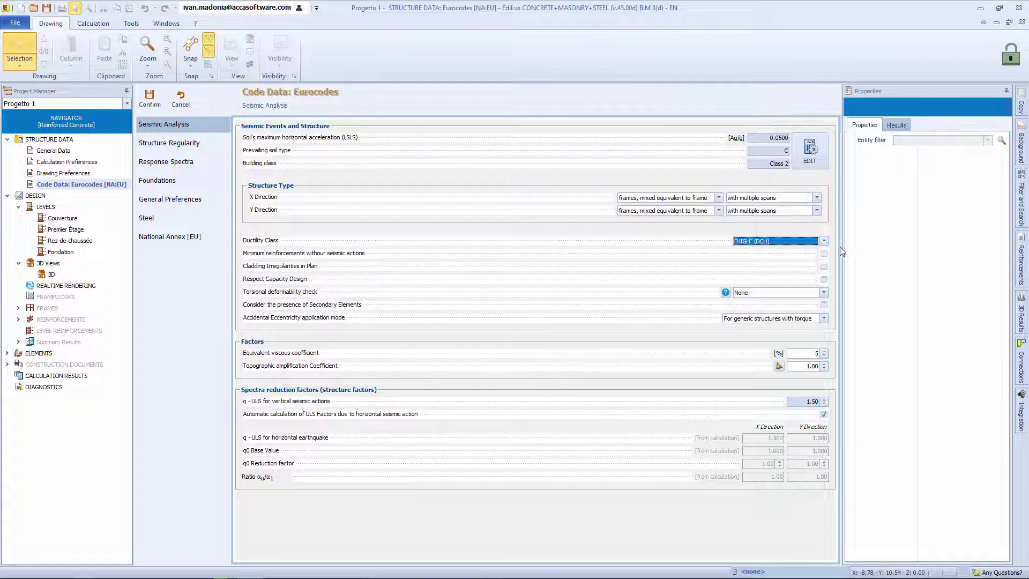
# - Try disabling structure regularity criteria a, b and c in plan, and enable all three again
pyautogui.click(191, 144)
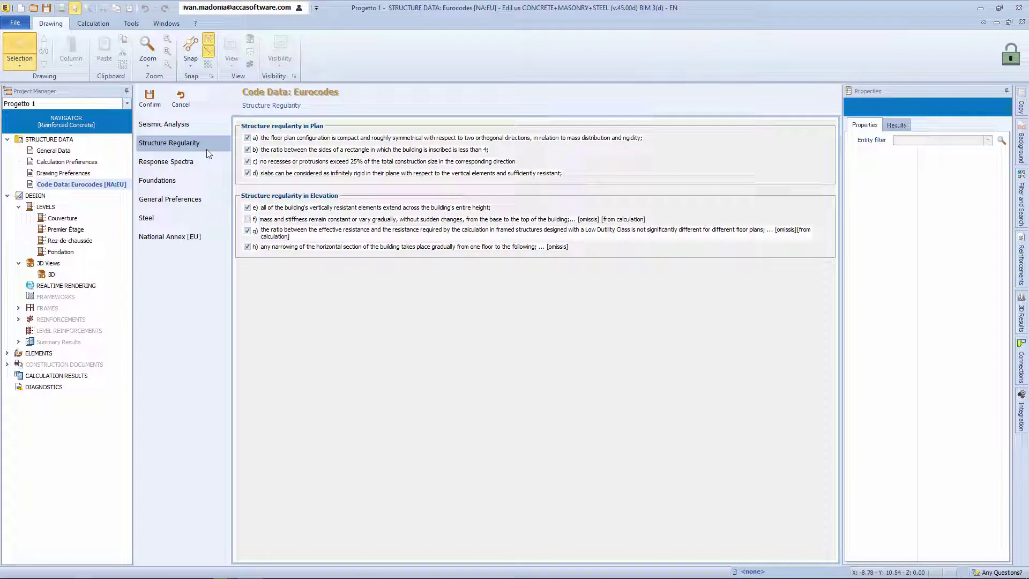
pyautogui.click(247, 138)
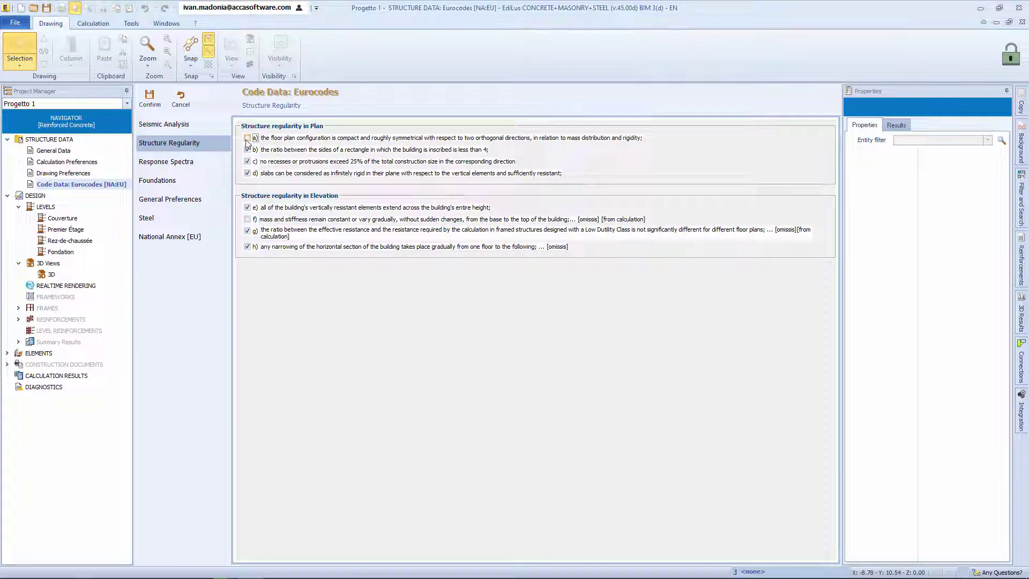
pyautogui.click(247, 150)
pyautogui.click(248, 162)
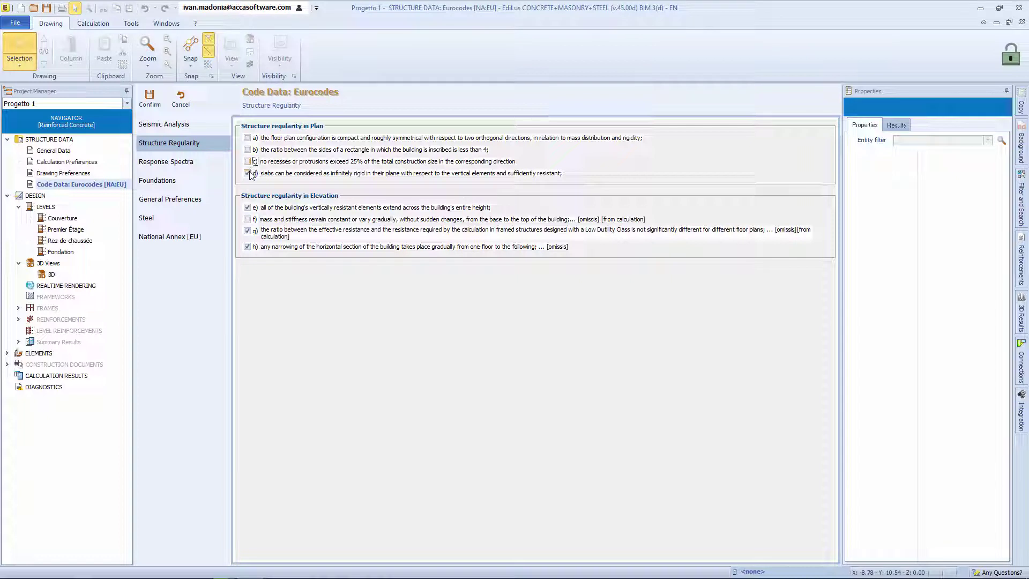
pyautogui.click(247, 161)
pyautogui.click(247, 150)
pyautogui.click(247, 137)
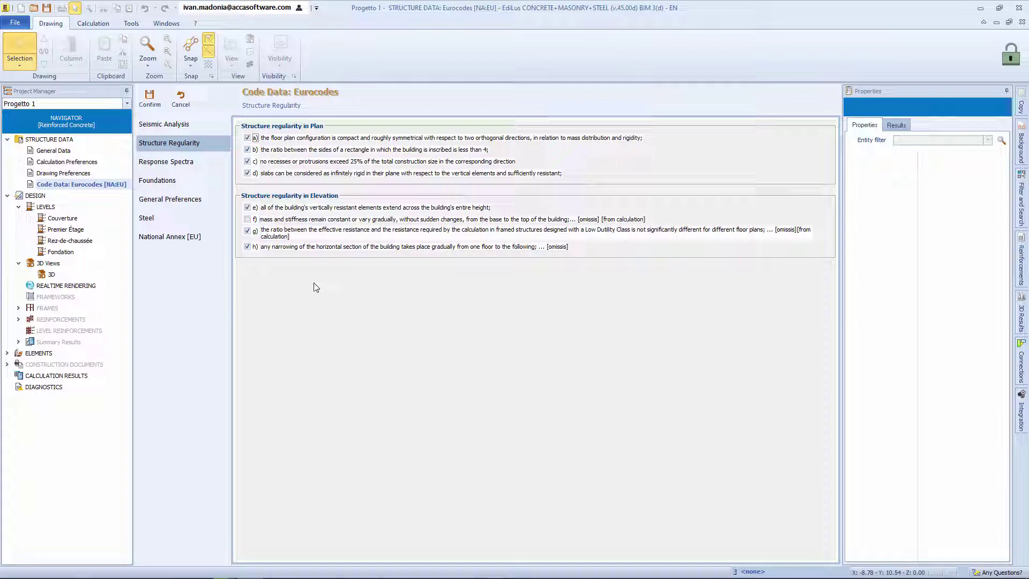
# - Leave criteria f and g disabled under structure regularity in elevation, and save the code data
pyautogui.click(247, 219)
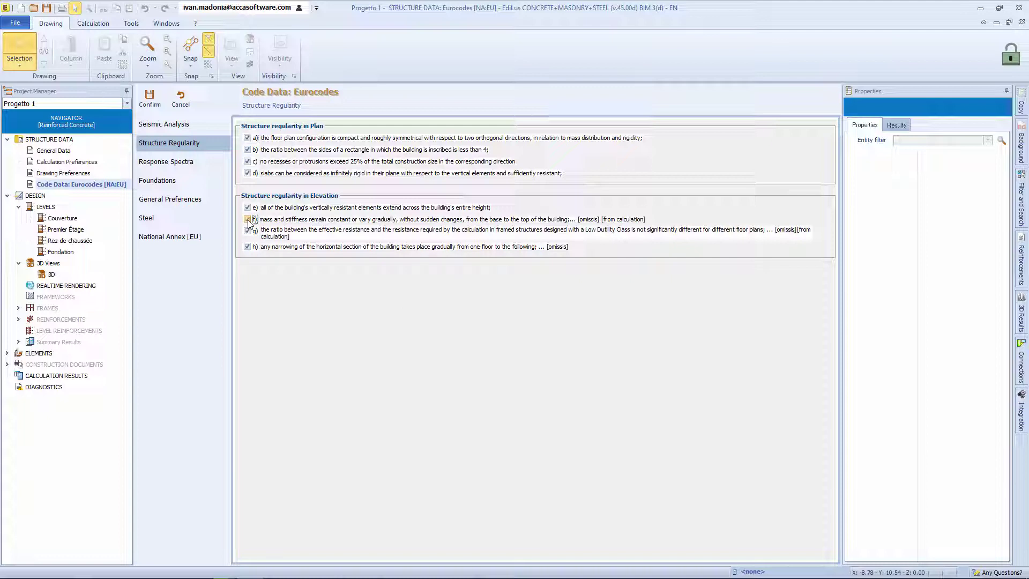
pyautogui.click(248, 161)
pyautogui.click(247, 162)
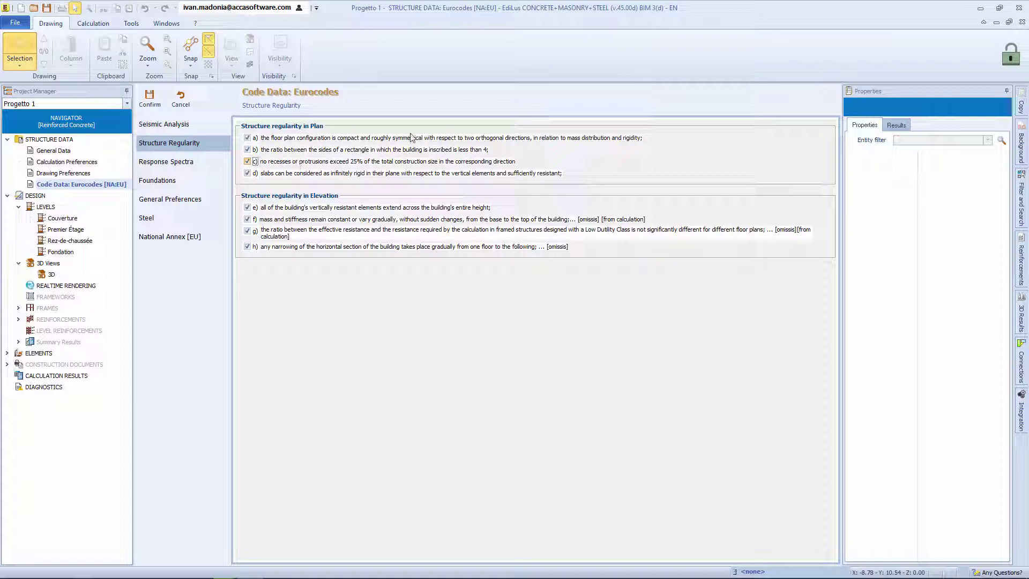
pyautogui.click(247, 220)
pyautogui.click(247, 231)
pyautogui.click(149, 102)
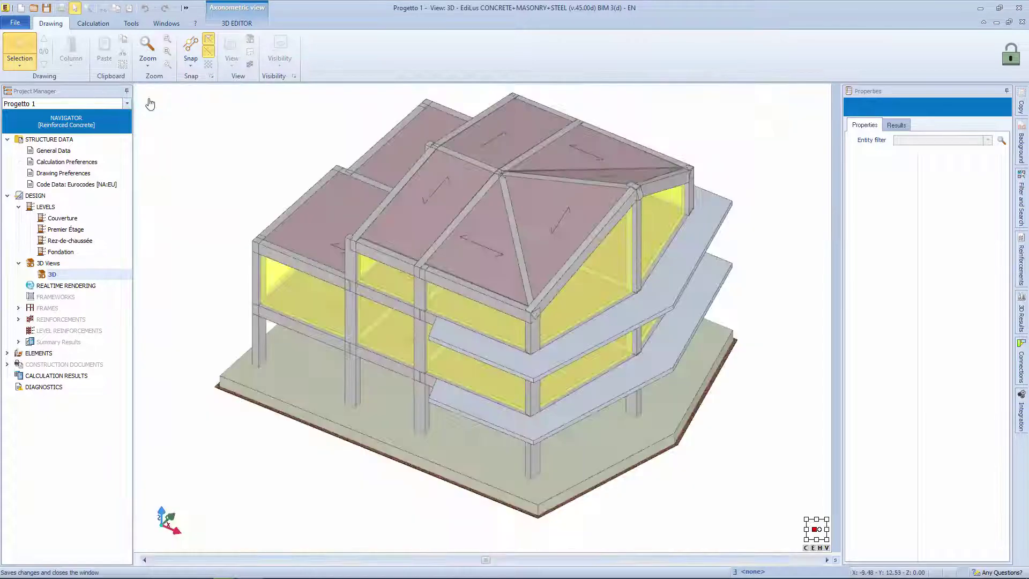
# - Run the stresses calculation on the structural model
pyautogui.click(214, 24)
pyautogui.click(99, 25)
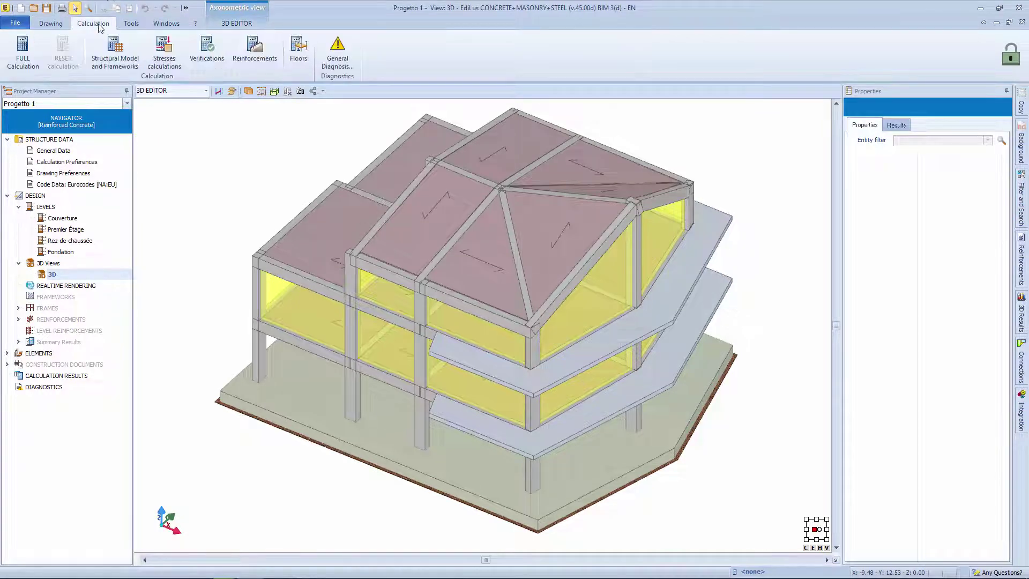
pyautogui.click(167, 63)
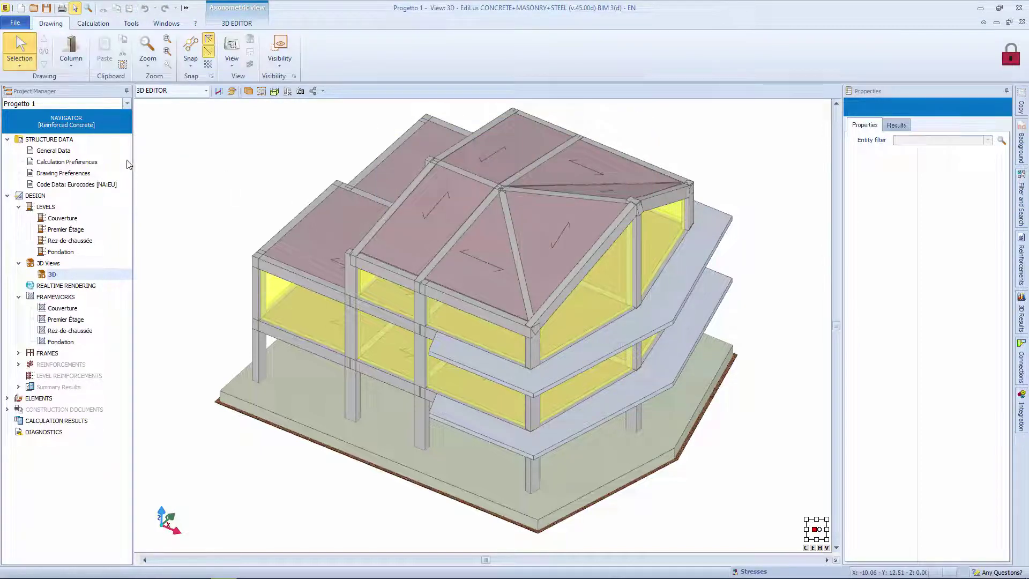
# - Examine the calculated structure factors and the structure regularity criteria in the Eurocodes code data
pyautogui.doubleClick(90, 183)
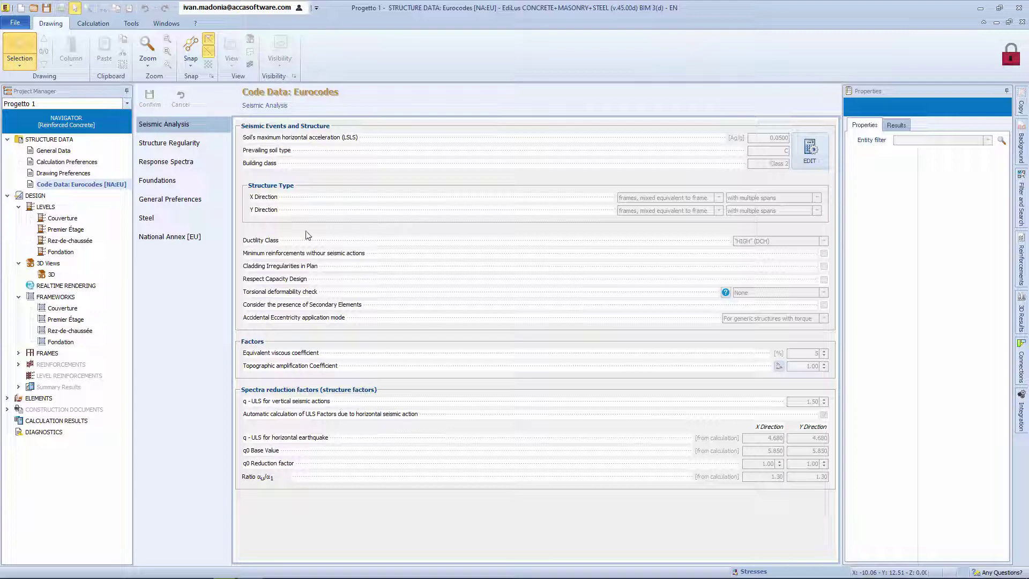
pyautogui.click(193, 148)
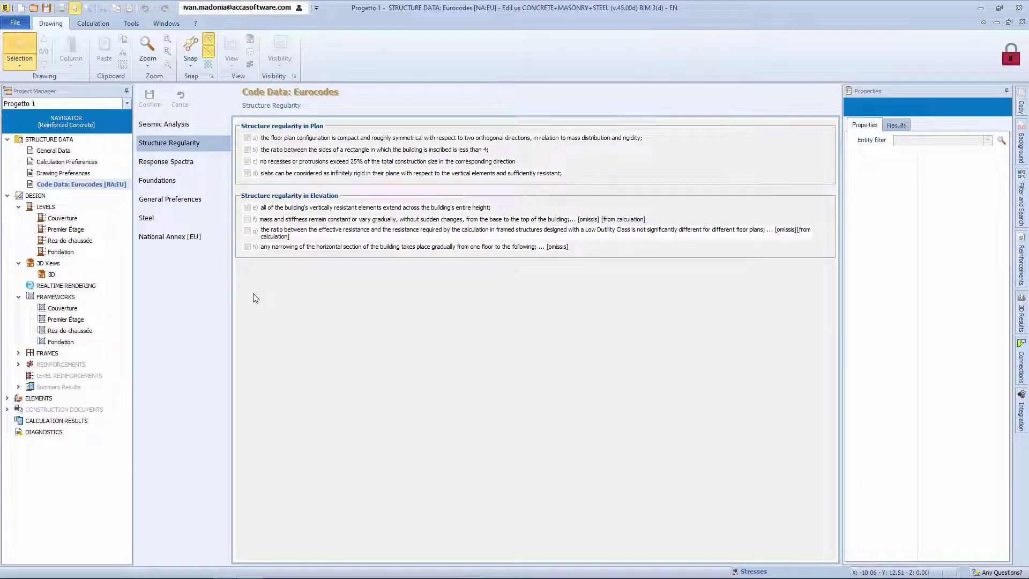